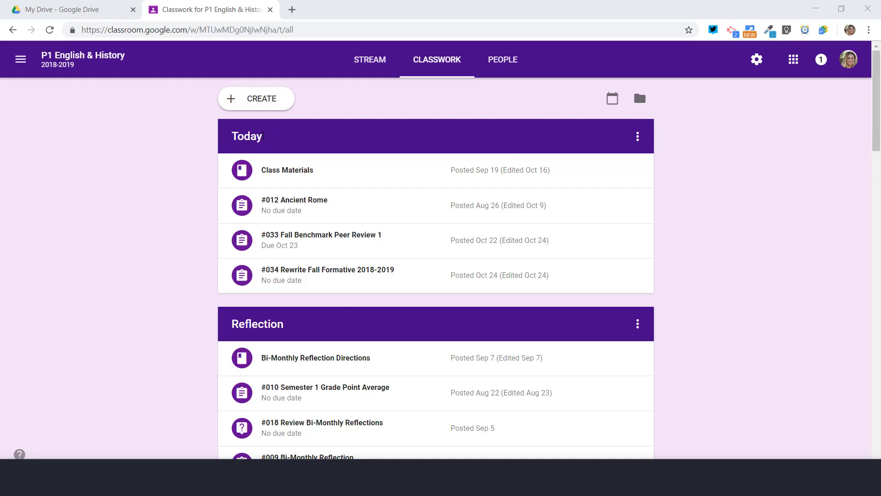
Rename the Reflection and English topics to 'Q1 Reflection' and 'Q1 English'
click(874, 122)
drag(878, 123, 875, 81)
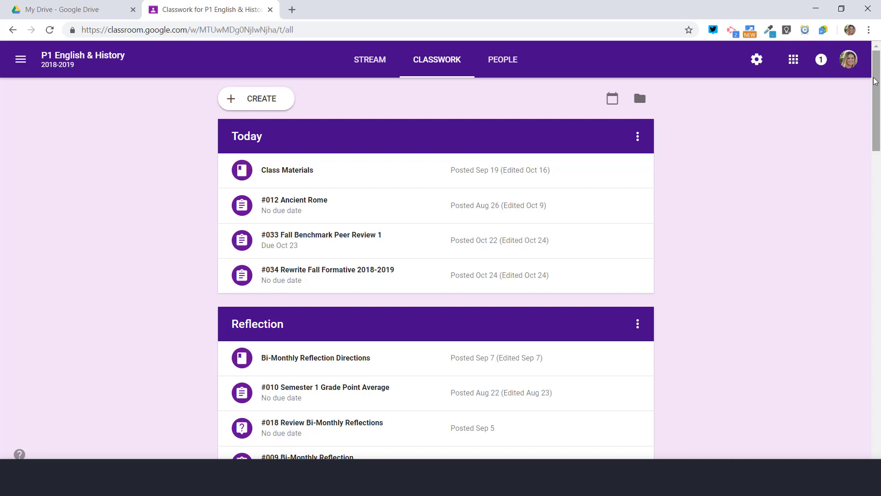
scroll(823, 140, down, 3)
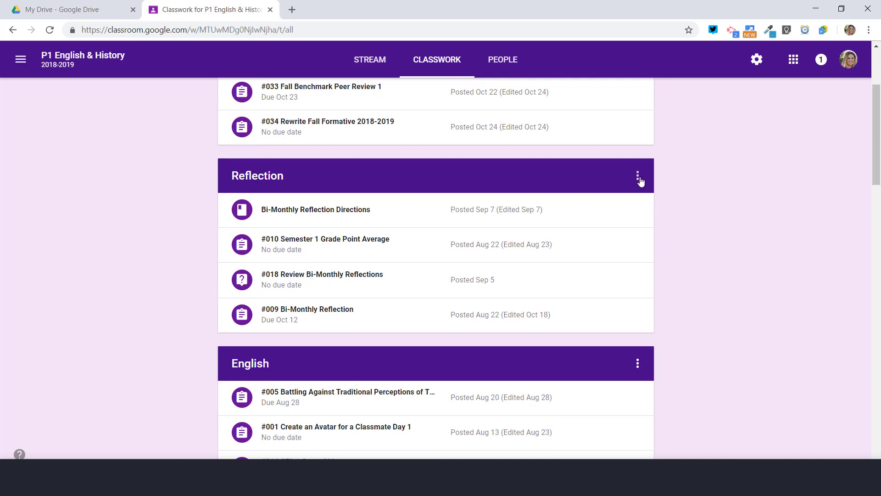
click(639, 178)
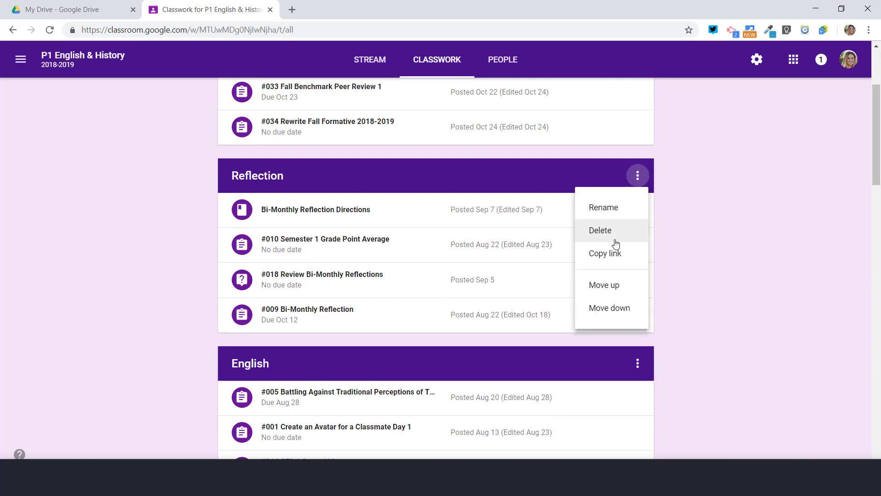
click(600, 205)
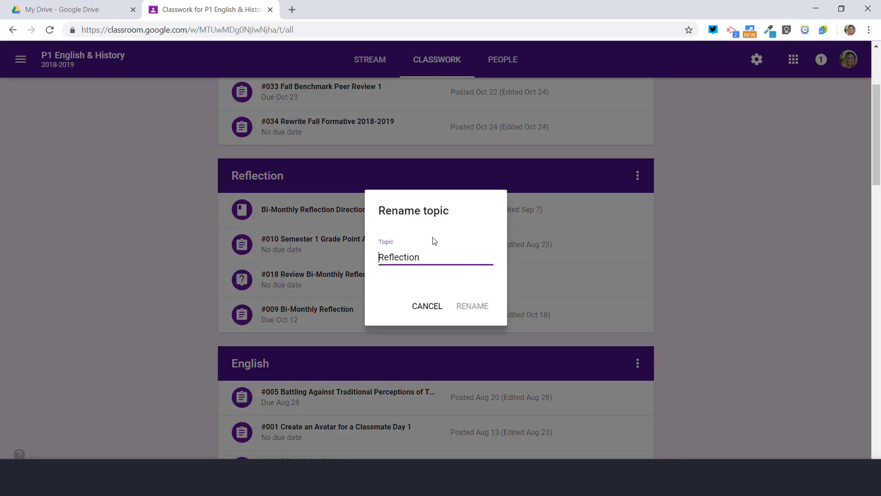
text(Q1)
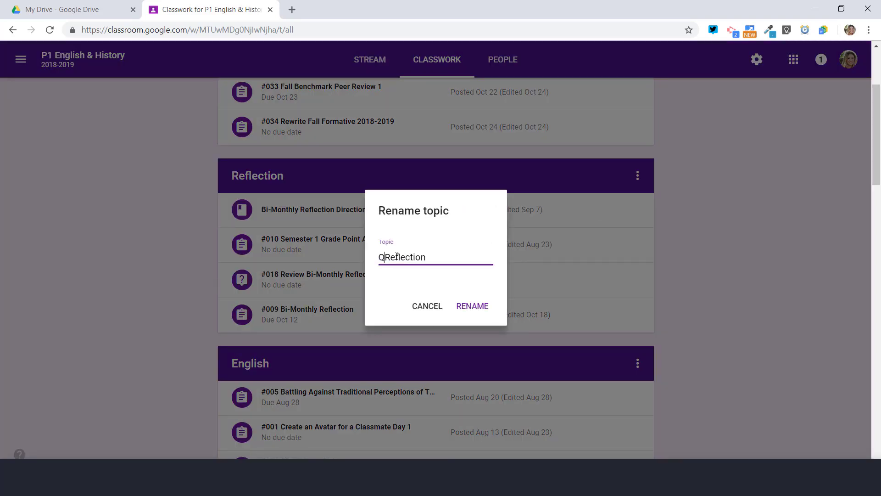
click(473, 311)
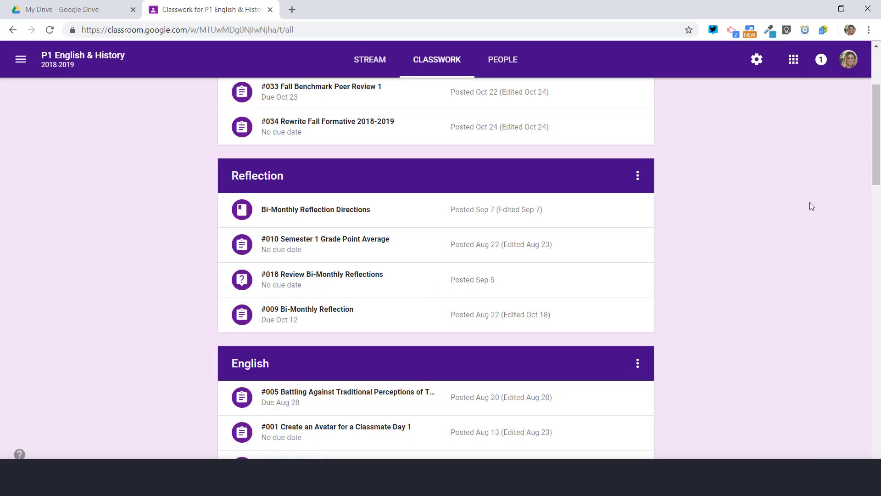
drag(877, 172, 877, 221)
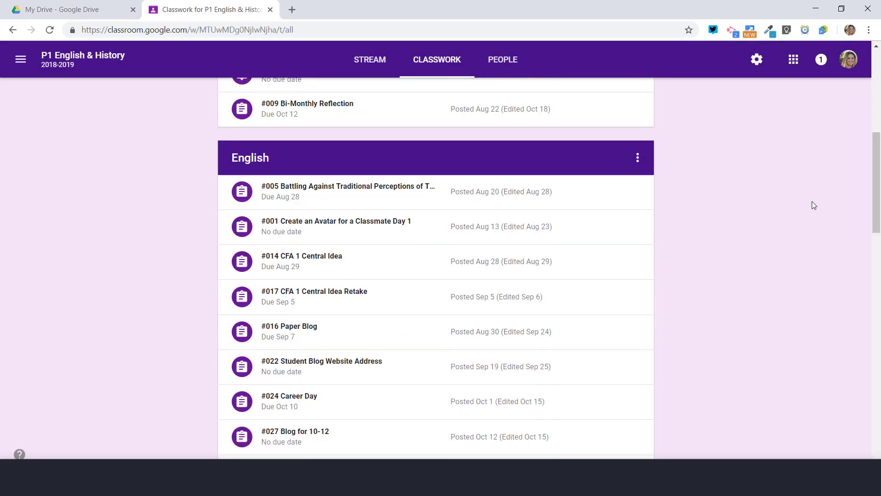
click(643, 162)
click(616, 192)
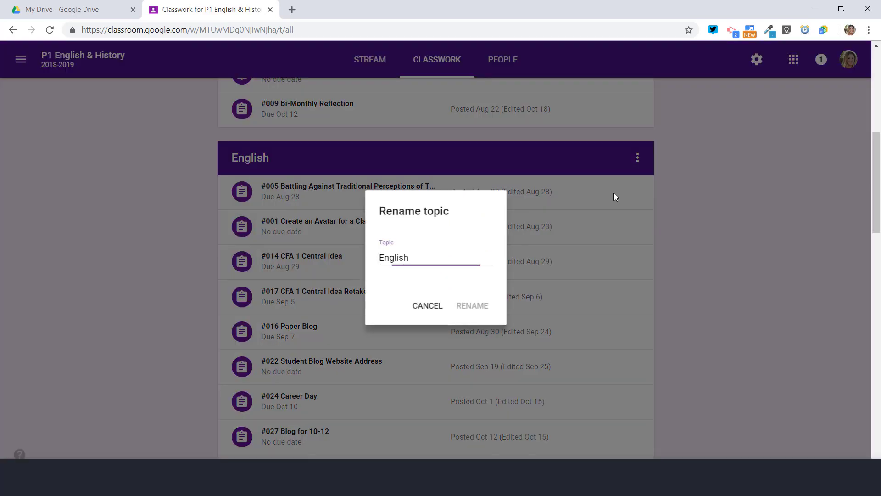
text(Q1)
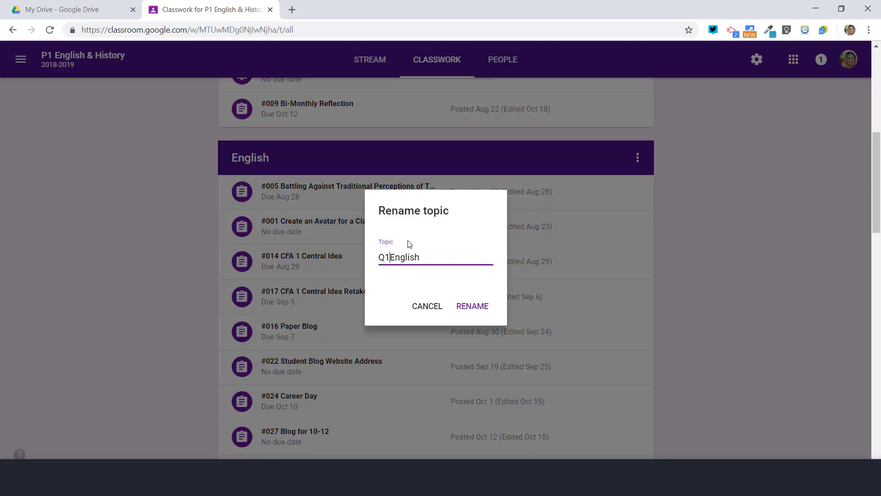
click(476, 308)
Rename the History and Advisory Lesson topics with a 'Q1' prefix
scroll(557, 301, down, 10)
click(637, 81)
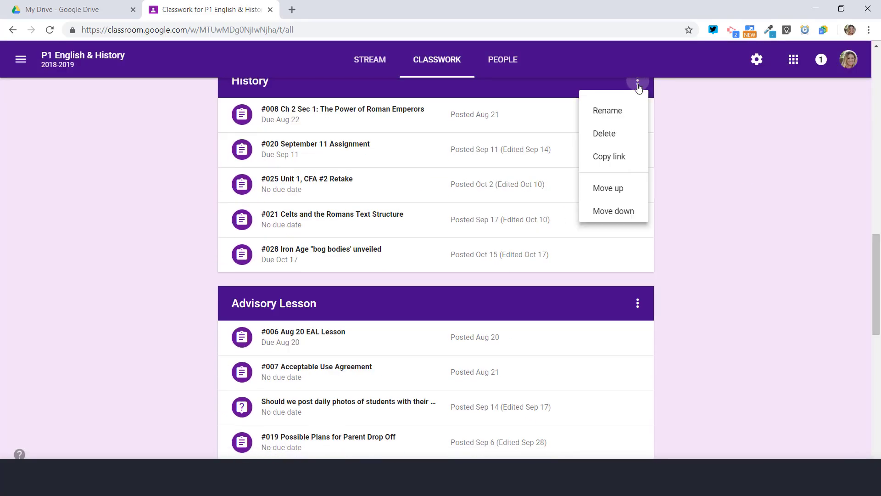
click(608, 110)
text(Q1 History)
click(471, 306)
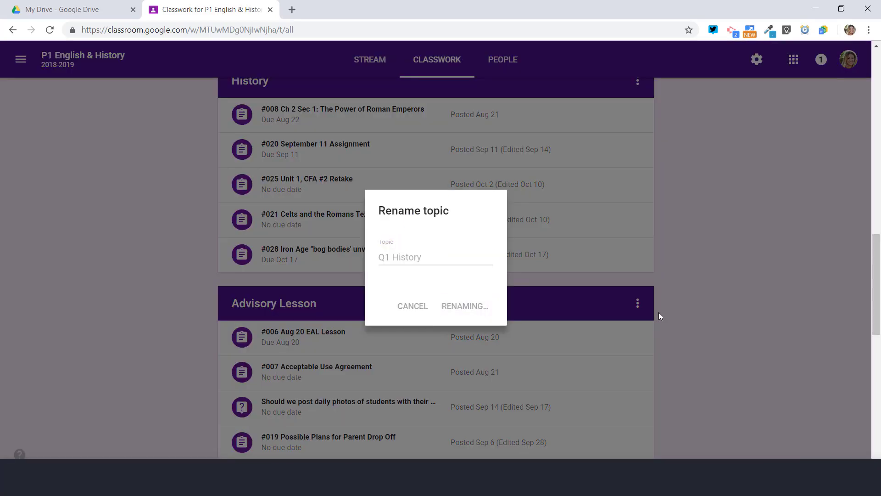
click(638, 303)
click(605, 334)
click(379, 258)
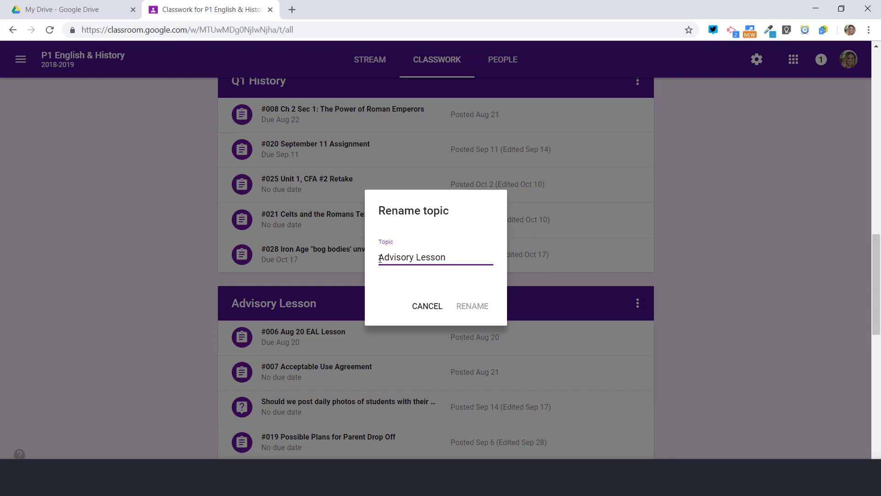
text(Q1)
click(473, 305)
Rename the SEL topic to 'Q1 SEL'
scroll(636, 198, down, 10)
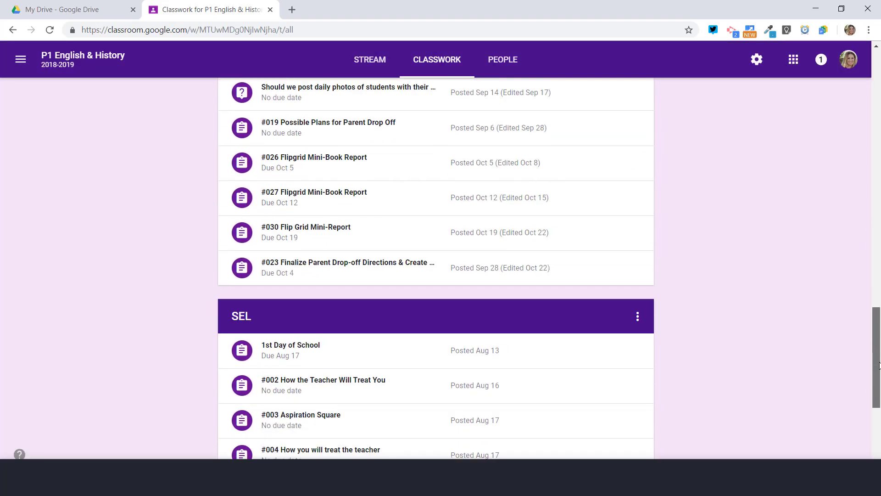
click(638, 193)
click(604, 225)
click(379, 257)
text(Q1 SEL)
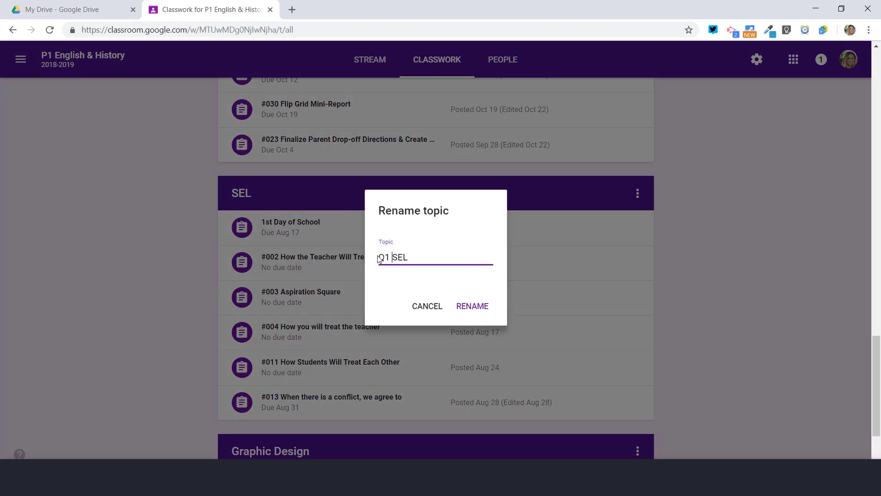
click(465, 305)
scroll(805, 400, down, 3)
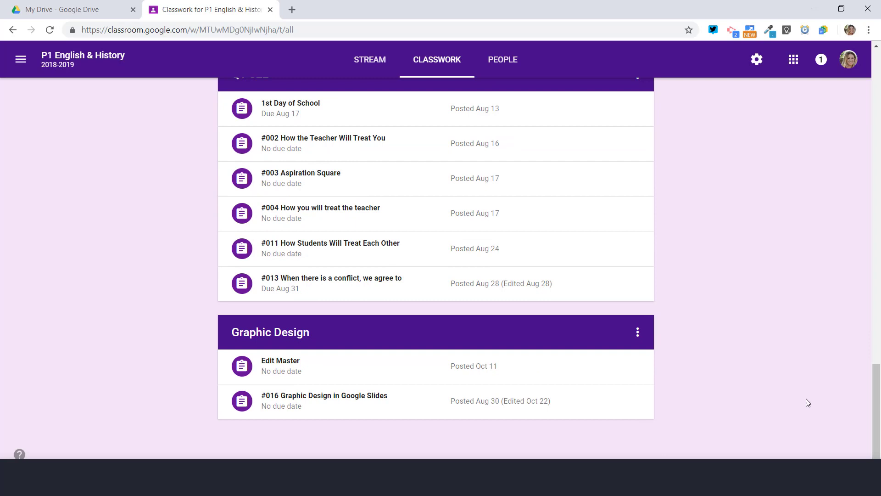
Edit #033 Fall Benchmark Peer Review 1 to use a newly created 'Q2 English' topic and save
drag(876, 406, 870, 84)
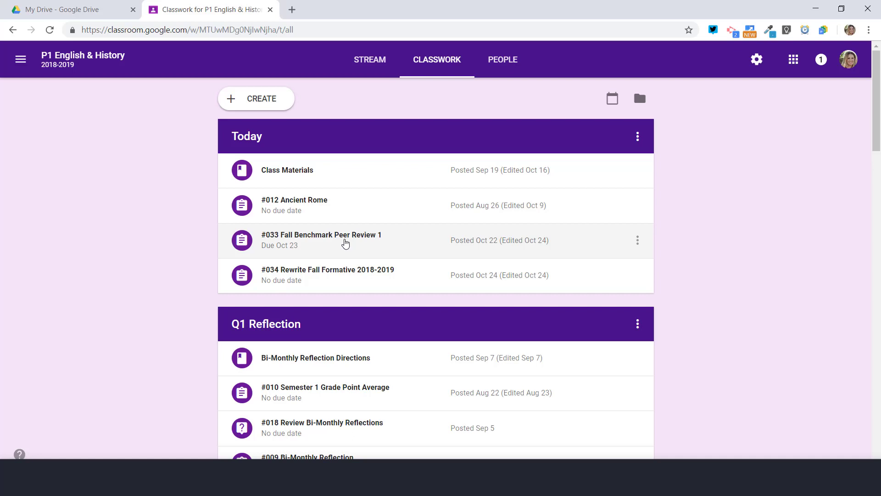
click(346, 244)
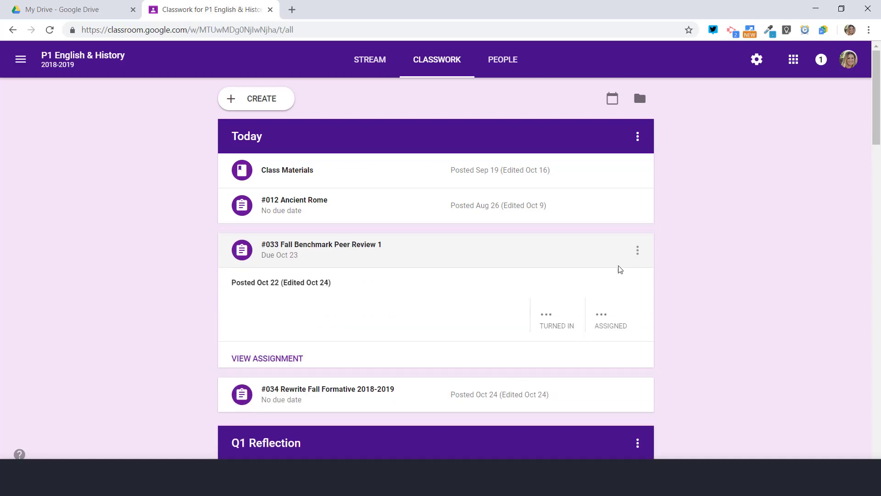
click(637, 251)
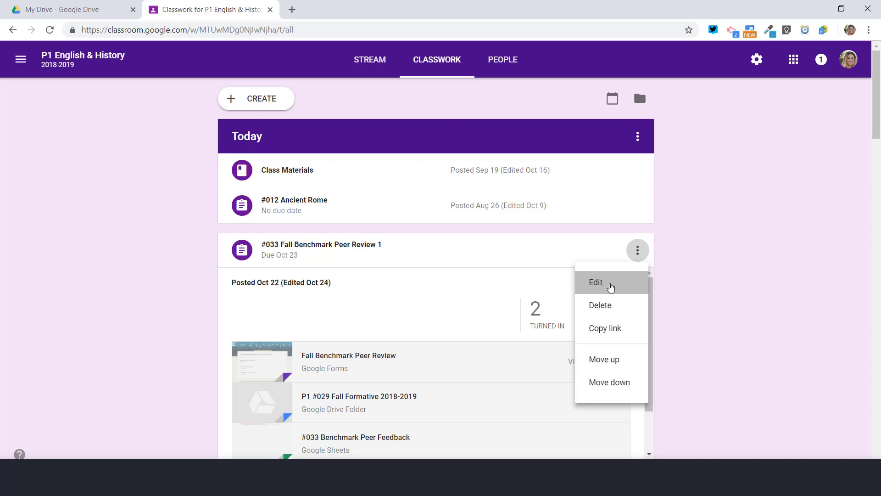
click(611, 288)
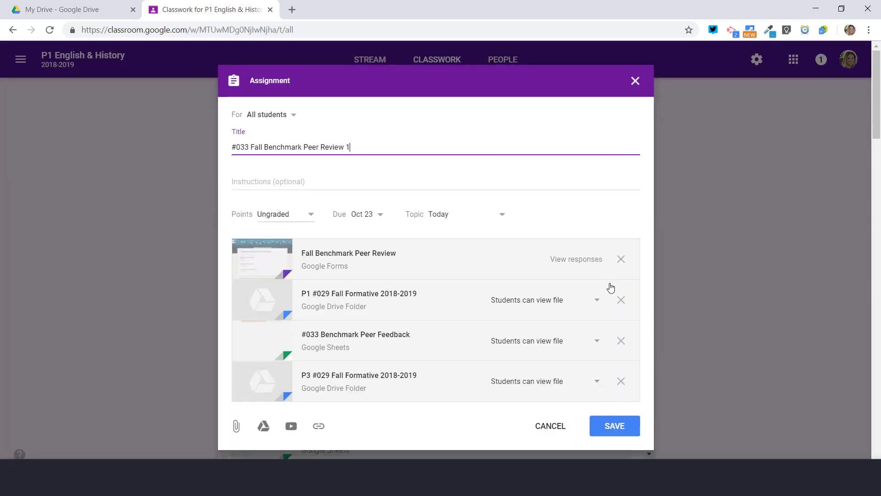
click(461, 215)
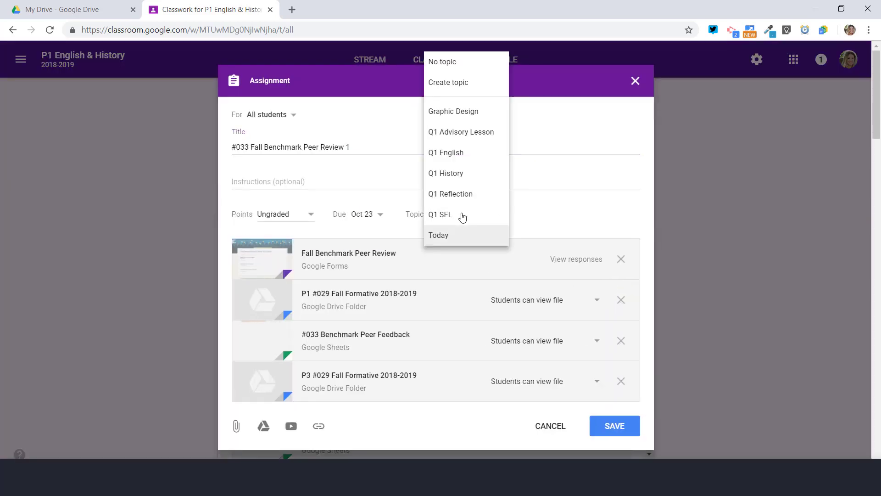
click(458, 82)
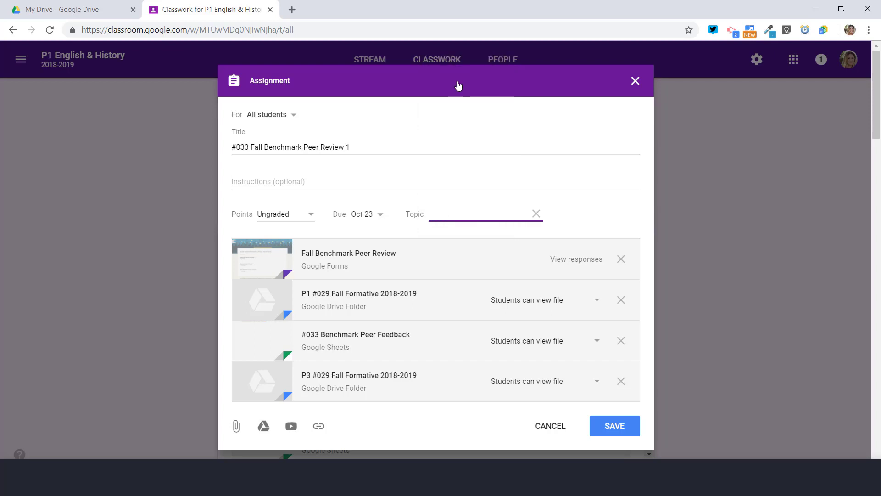
text(Q2 English)
click(608, 427)
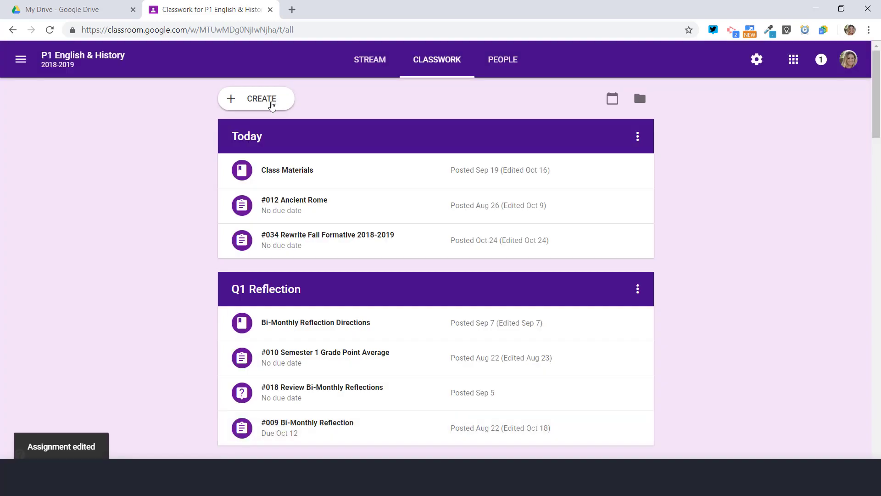
Start a new assignment titled '#035 Q2 Bi-Monthly Reflection'
click(272, 105)
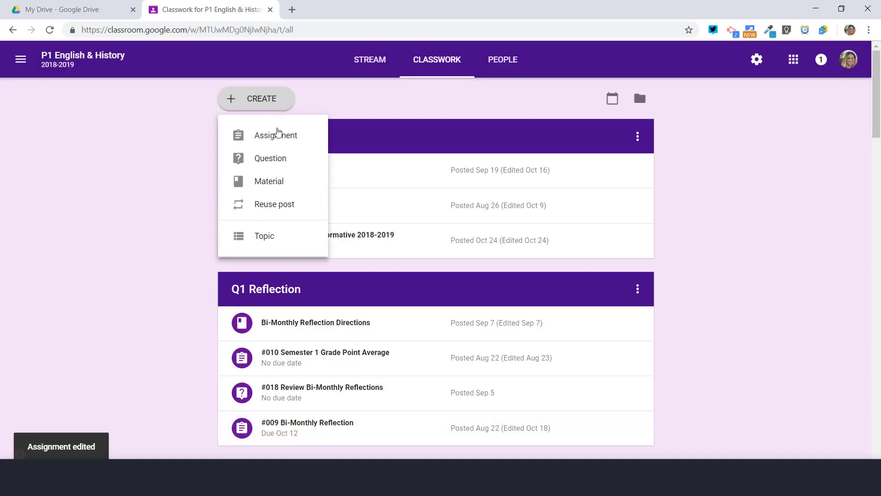
click(279, 138)
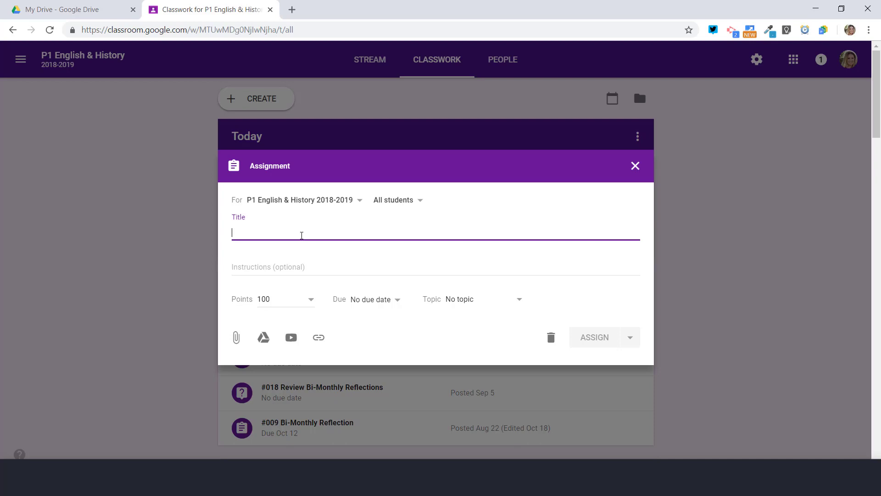
text(#025)
key(BackSpace)
key(BackSpace)
text(35 )
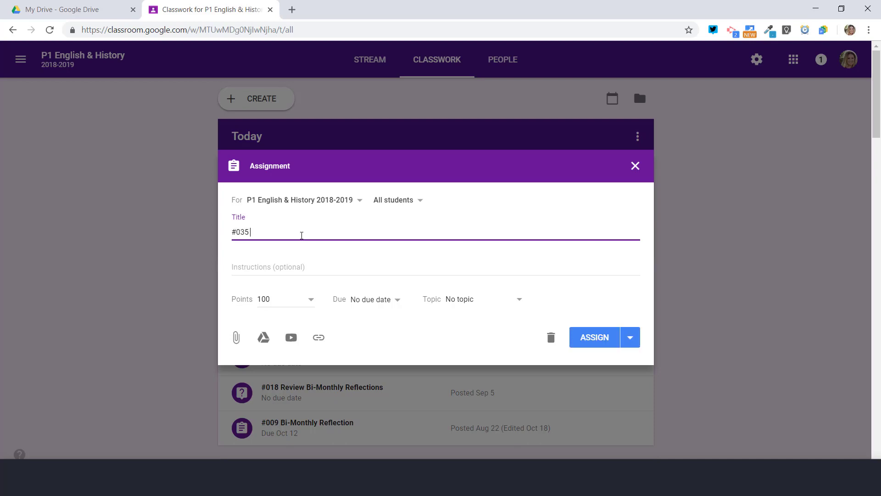
text(Q2 Bi-Monthly Reflection)
click(250, 231)
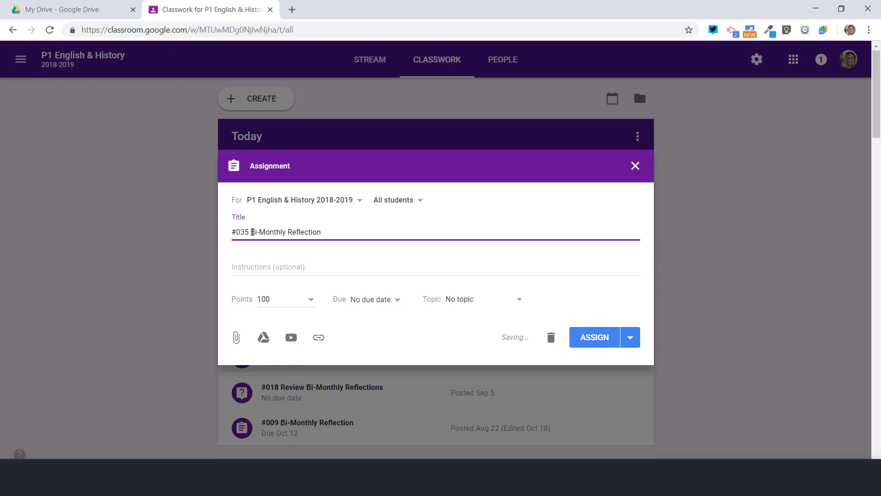
text(Q2)
Give the assignment a new topic named 'Q2 Reflection'
click(466, 299)
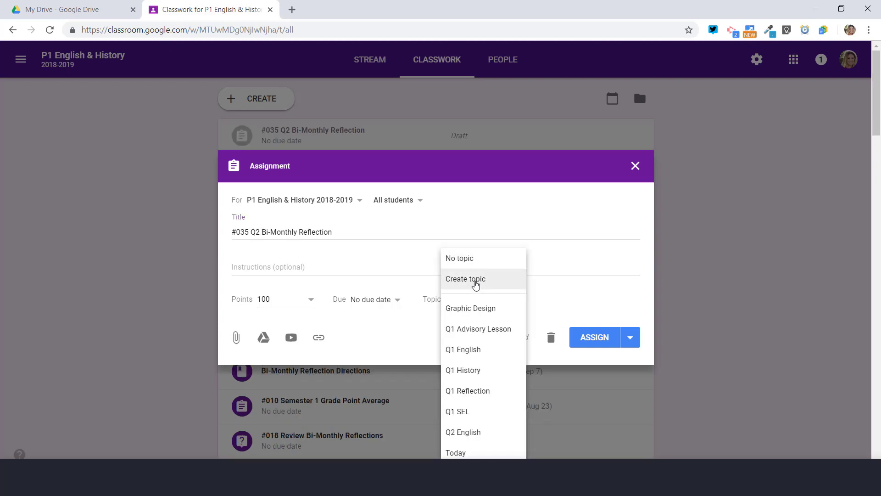
click(472, 280)
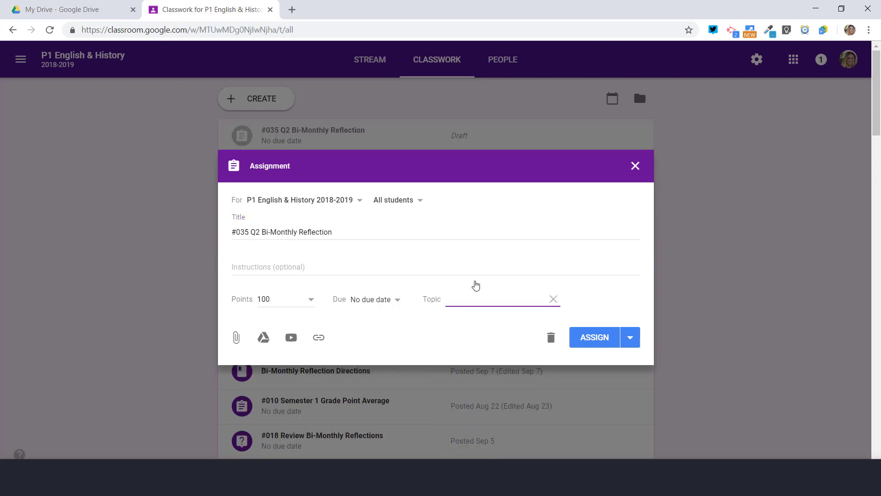
text(Q2 Reflection)
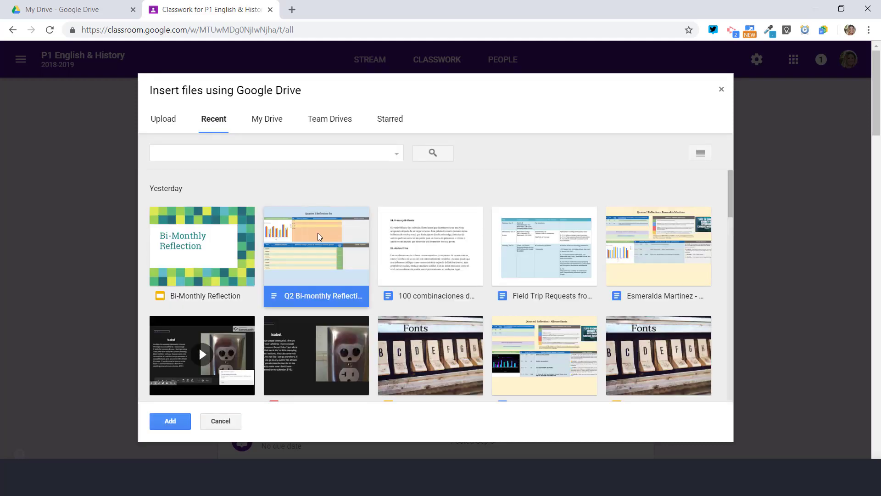
Attach the Q2 Bi-monthly Reflection doc with a copy made for each student
double_click(318, 237)
click(516, 325)
click(522, 362)
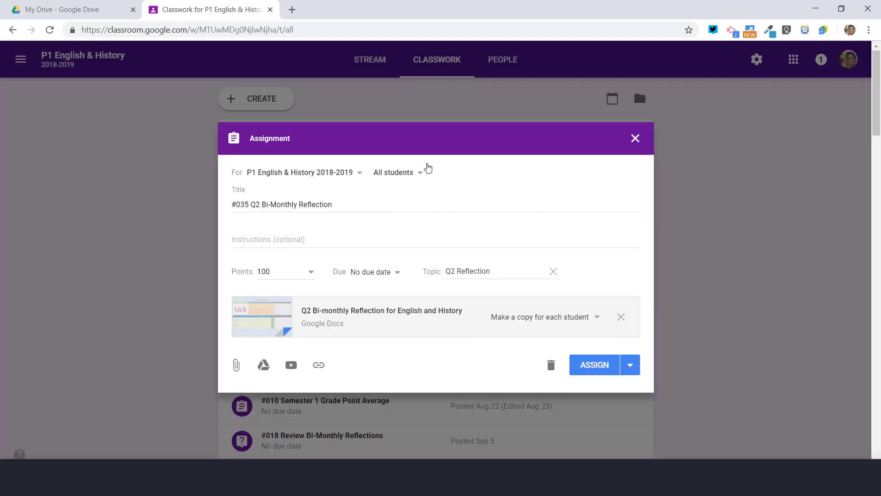
Add P3 English and P5 English & History as classes and post the assignment
click(325, 173)
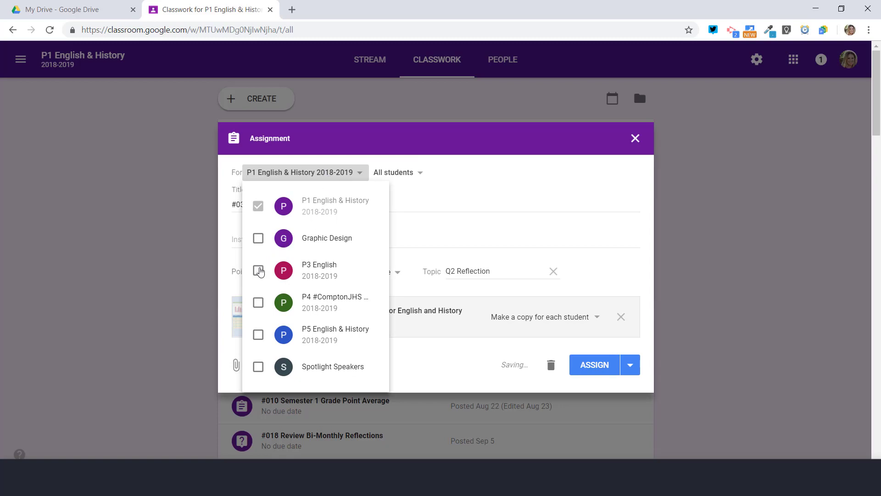
click(258, 271)
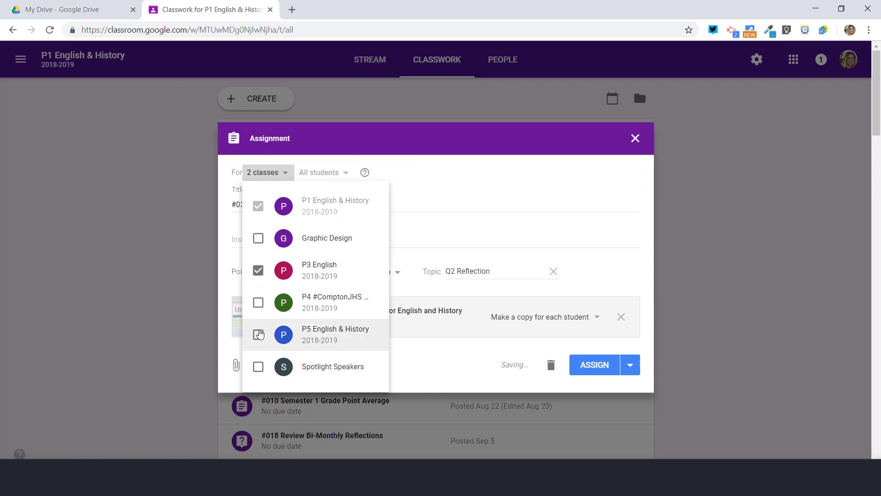
click(259, 334)
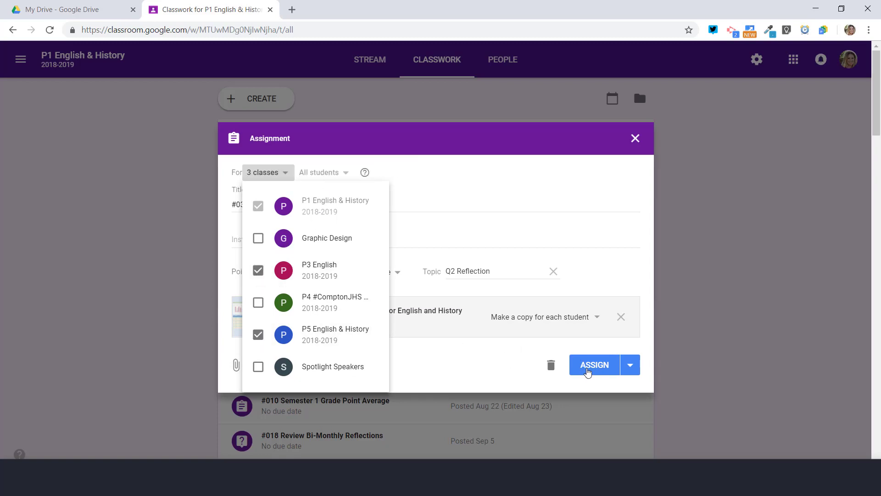
click(587, 372)
click(585, 370)
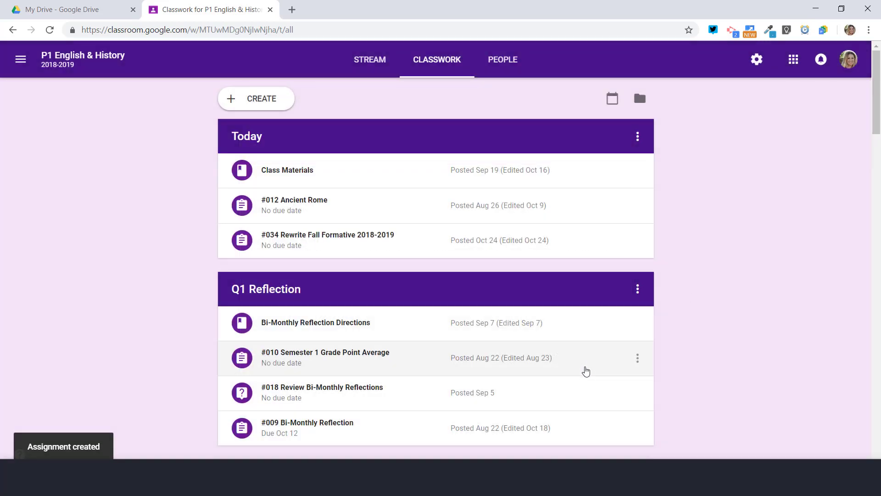
Move the Q2 Reflection topic up one place
click(870, 262)
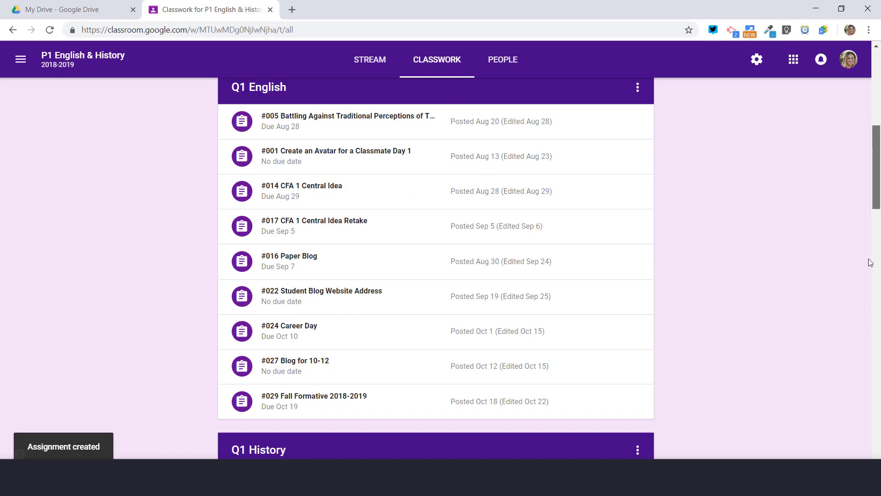
scroll(862, 322, down, 20)
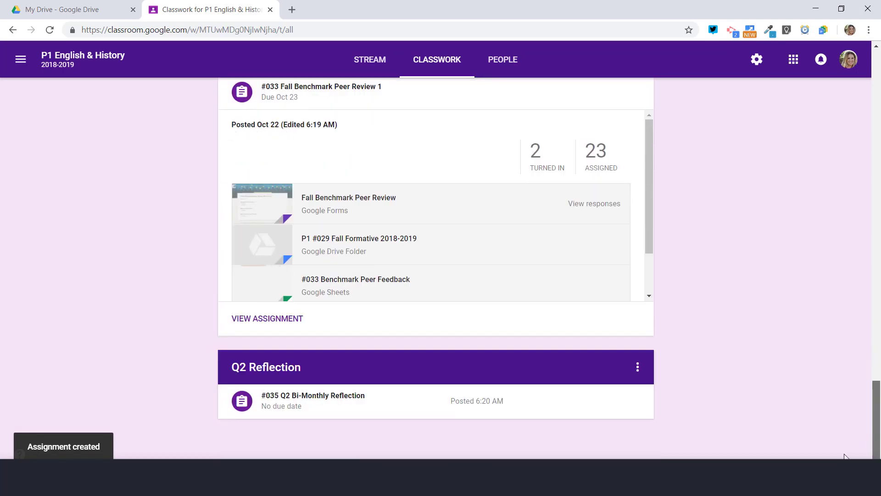
drag(549, 363, 521, 254)
click(541, 356)
click(639, 370)
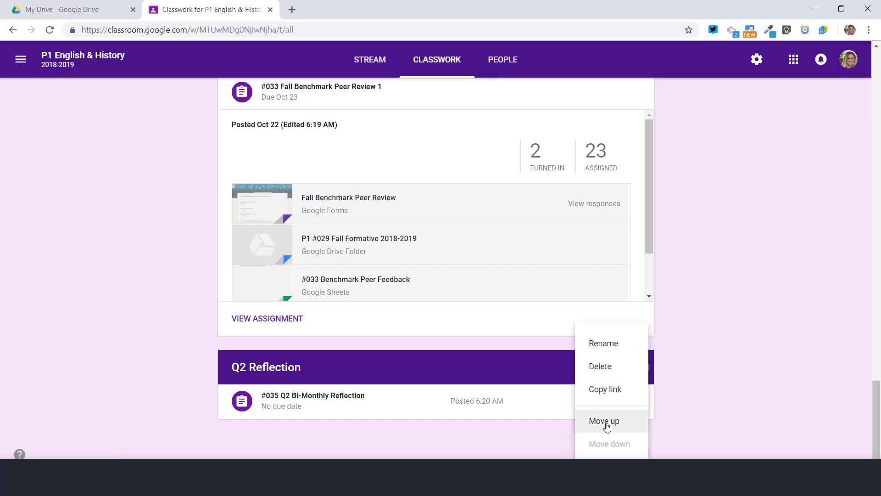
click(607, 426)
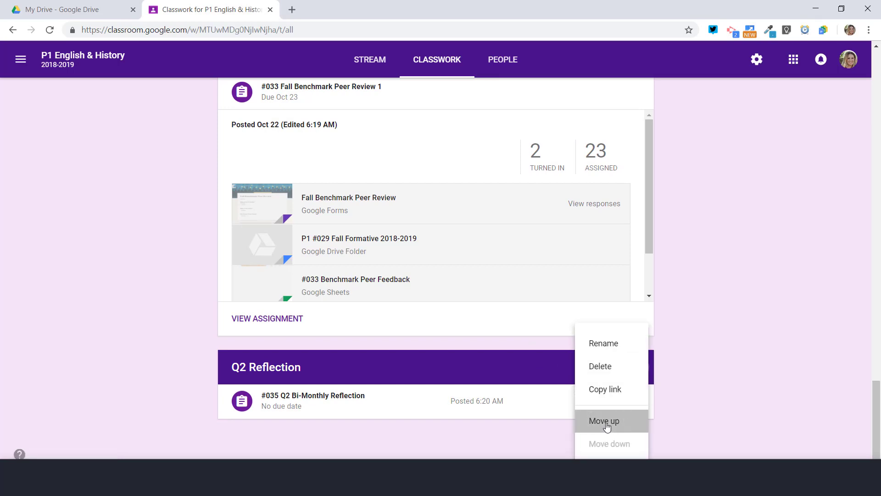
Move Q2 Reflection up two more places, above Graphic Design and Q2 English
click(638, 147)
click(622, 252)
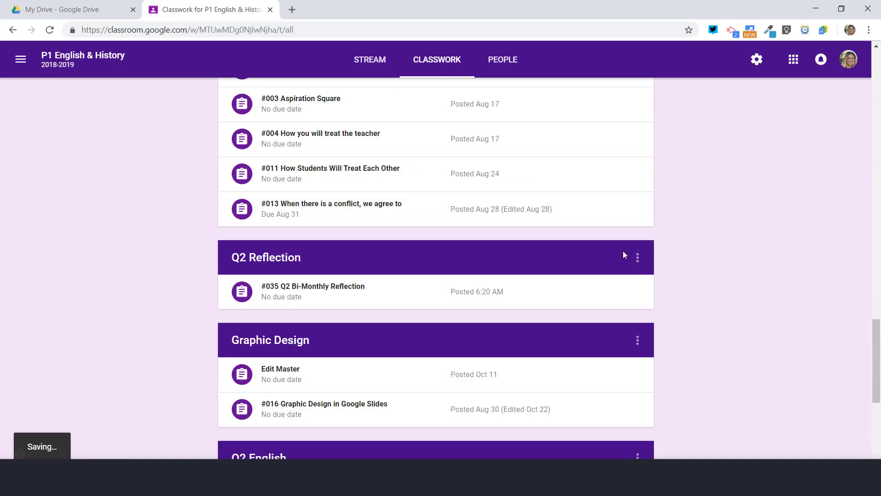
click(638, 257)
click(615, 366)
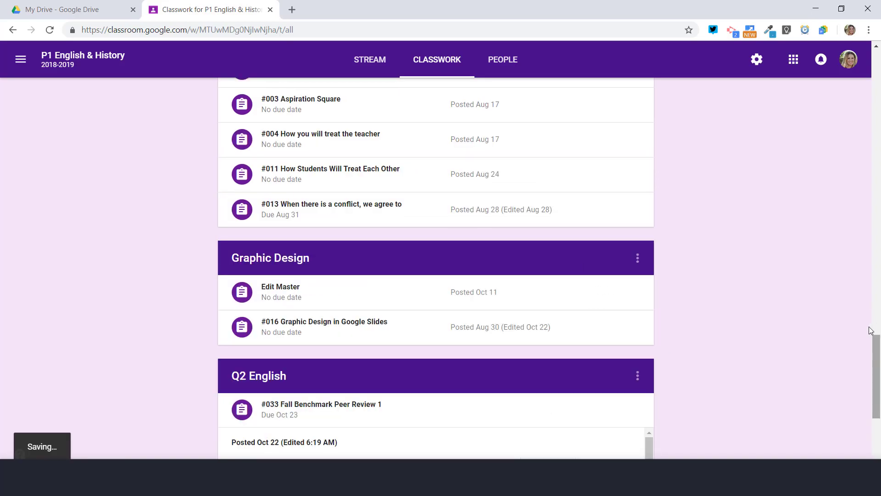
scroll(856, 230, up, 15)
scroll(856, 232, down, 2)
scroll(830, 142, up, 5)
scroll(844, 339, down, 8)
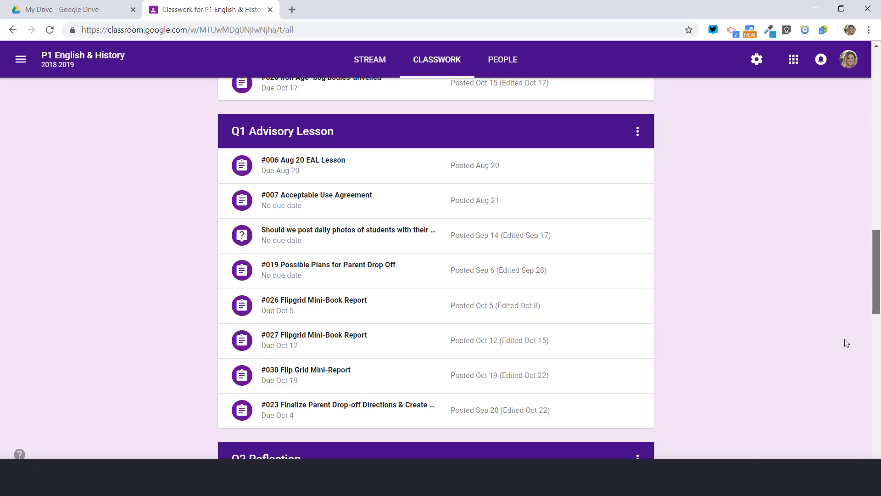
scroll(845, 343, down, 10)
click(638, 140)
Move Q2 English up one place and scroll down to verify the Q2 topic order
click(607, 248)
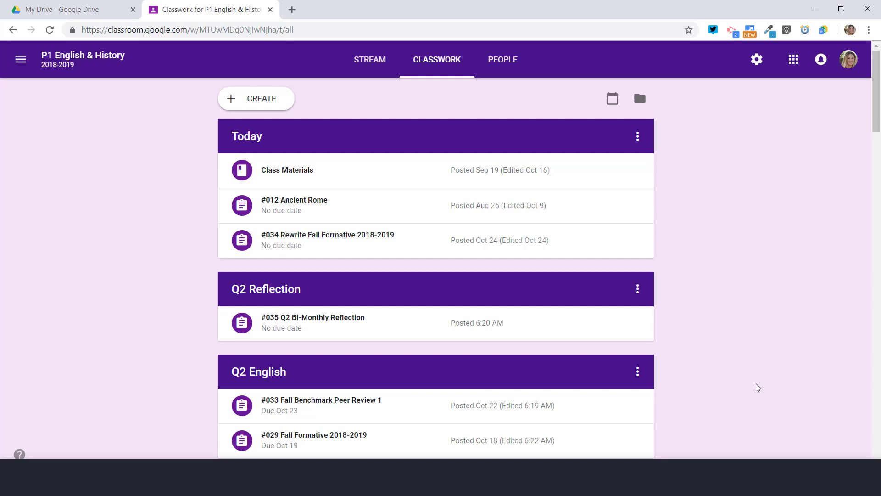
scroll(756, 388, down, 2)
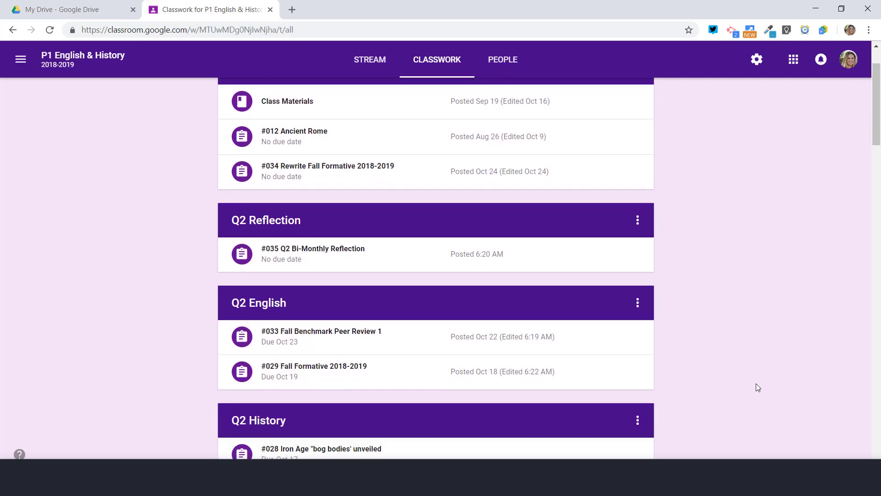
scroll(758, 387, down, 1)
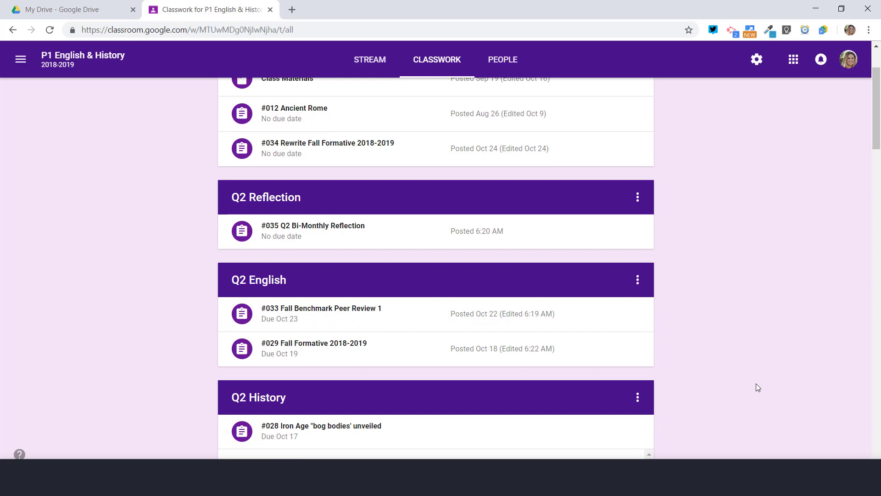